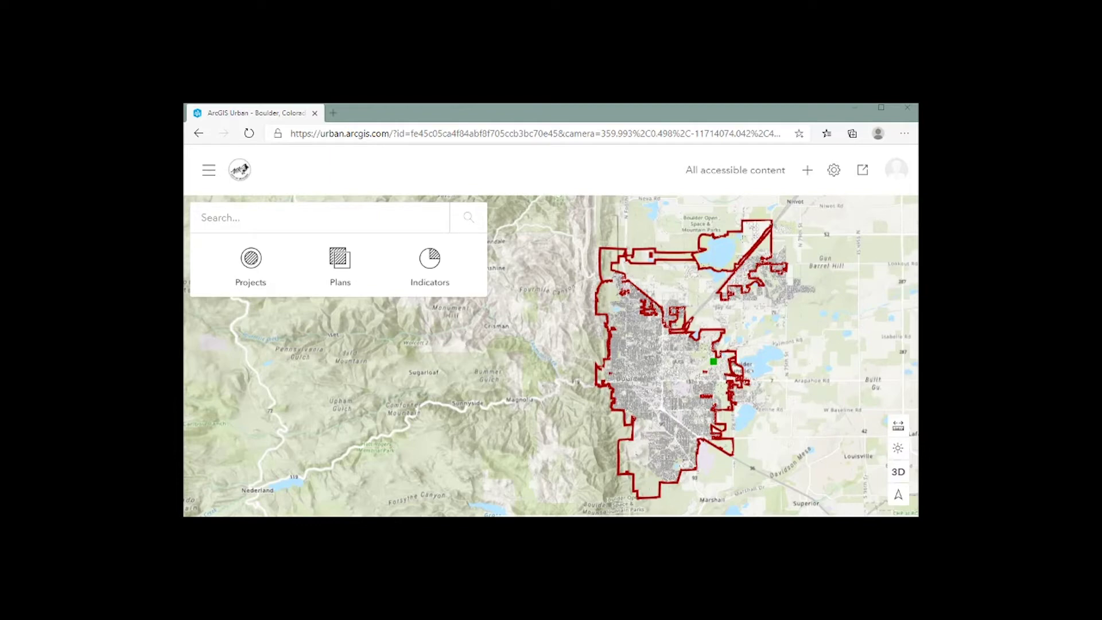
Open the East Boulder Subcommunity Plan's details and scroll to its scenario population, household and job figures
scroll(716, 364, up, 5)
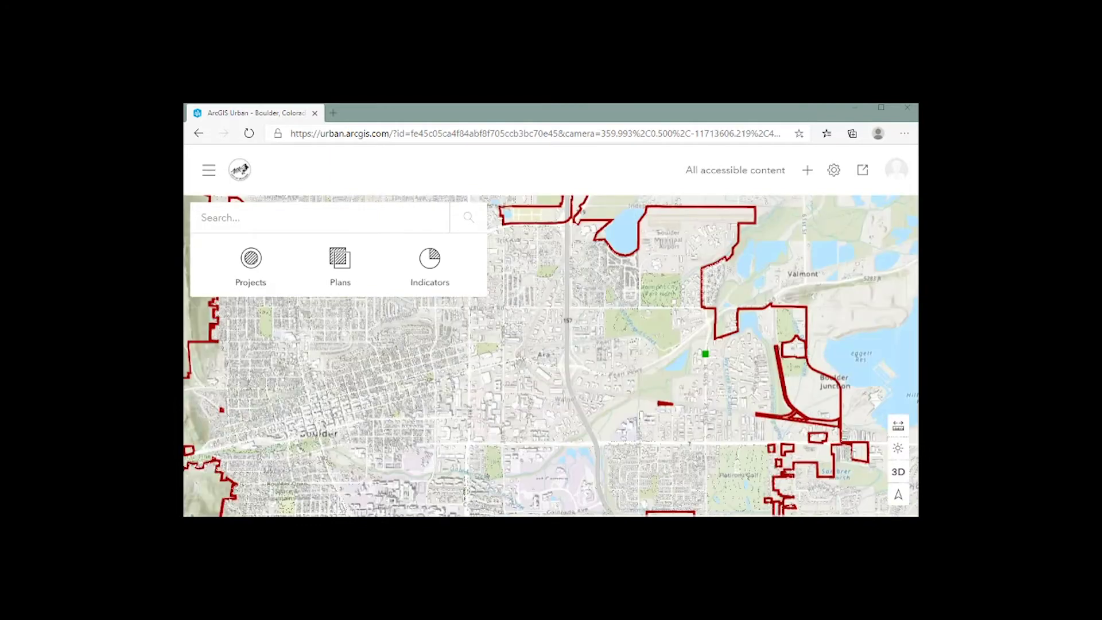
click(705, 355)
click(705, 357)
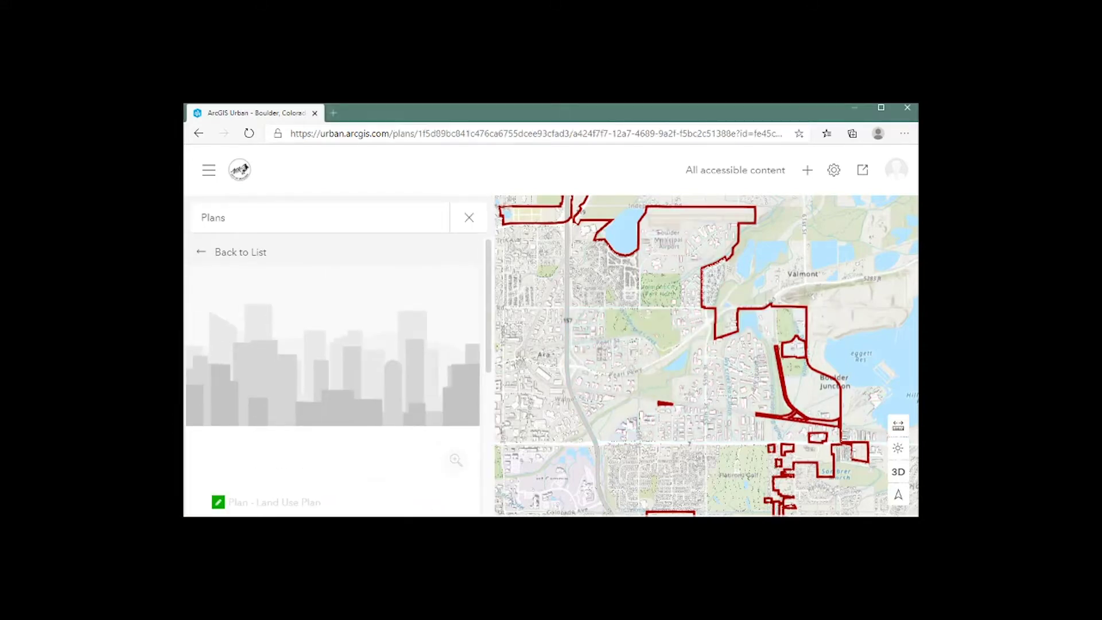
scroll(482, 459, down, 2)
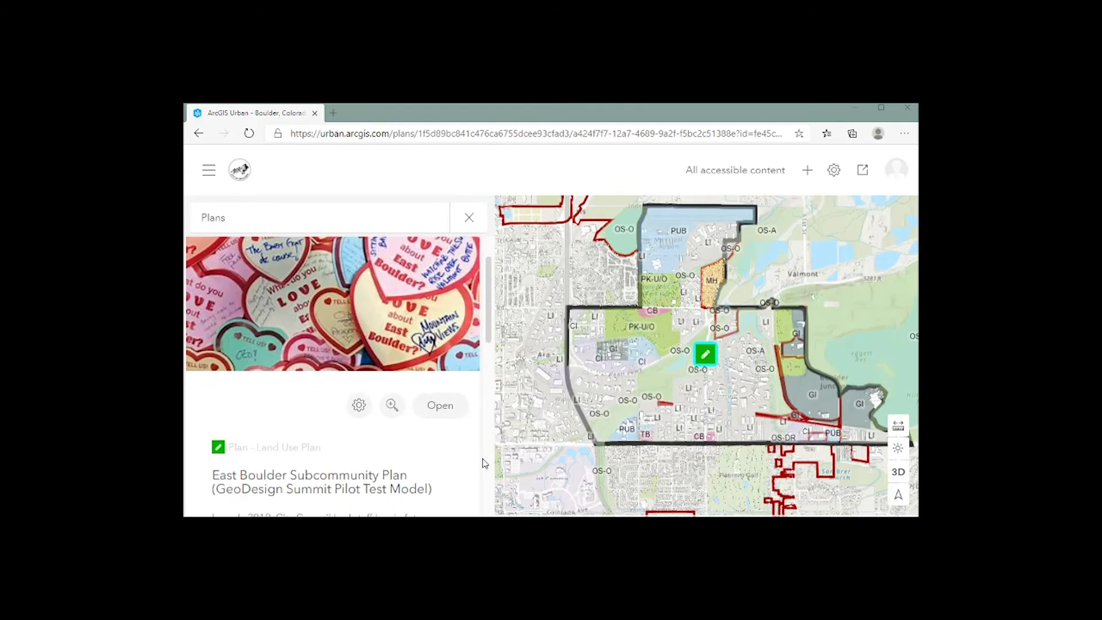
scroll(484, 463, down, 3)
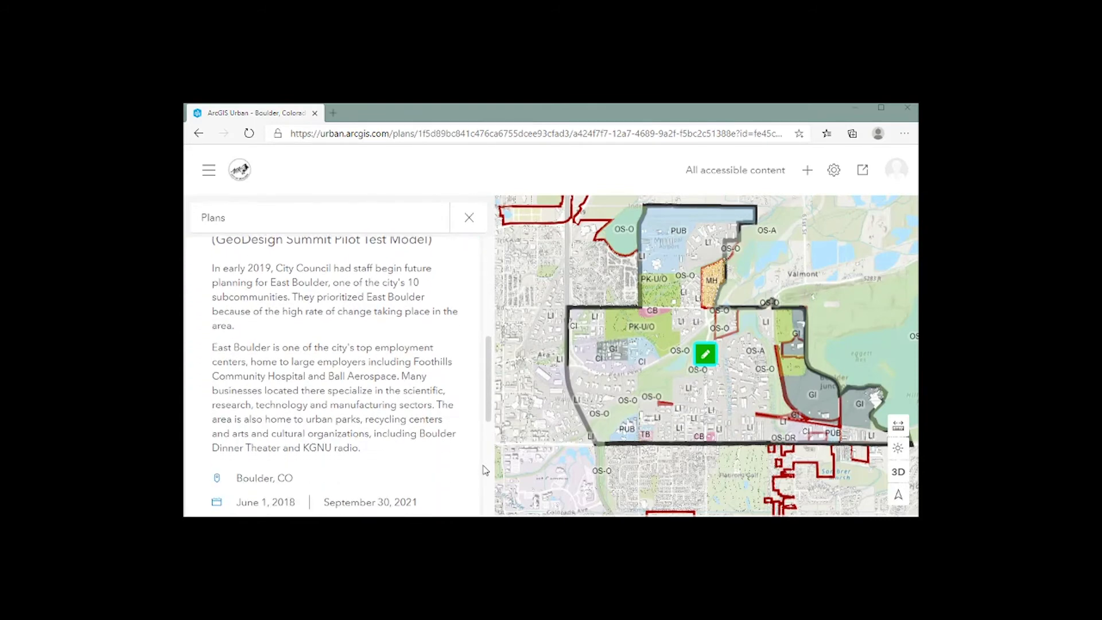
scroll(487, 482, down, 1)
scroll(488, 498, down, 2)
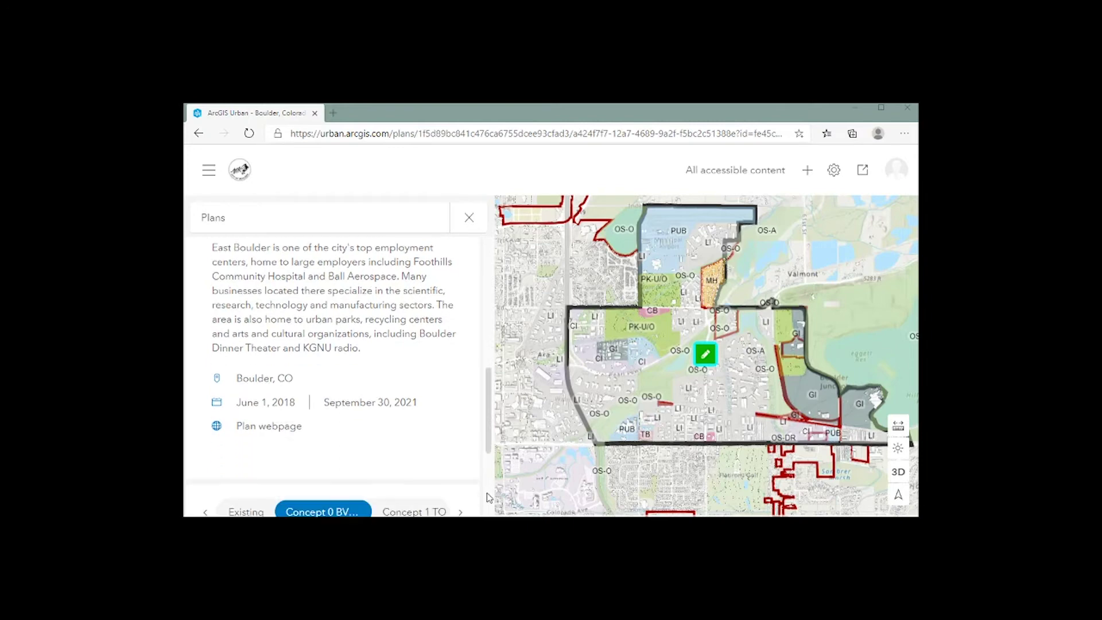
scroll(486, 495, down, 4)
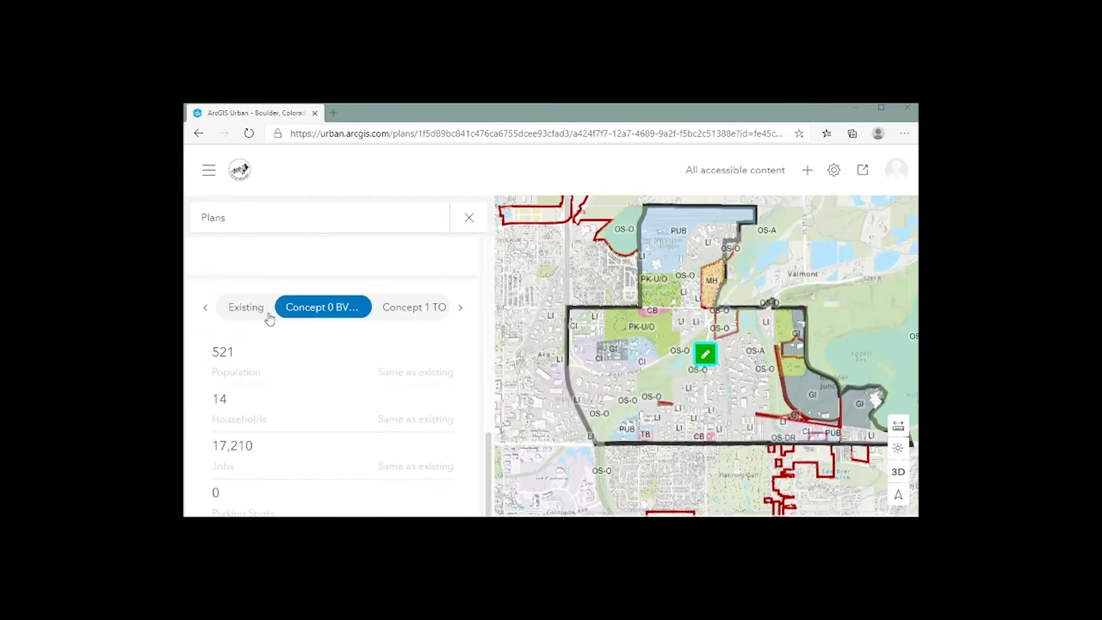
Compare the Existing, Concept 0, Concept 1 and Concept 2 scenarios, ending on Concept 2
click(247, 310)
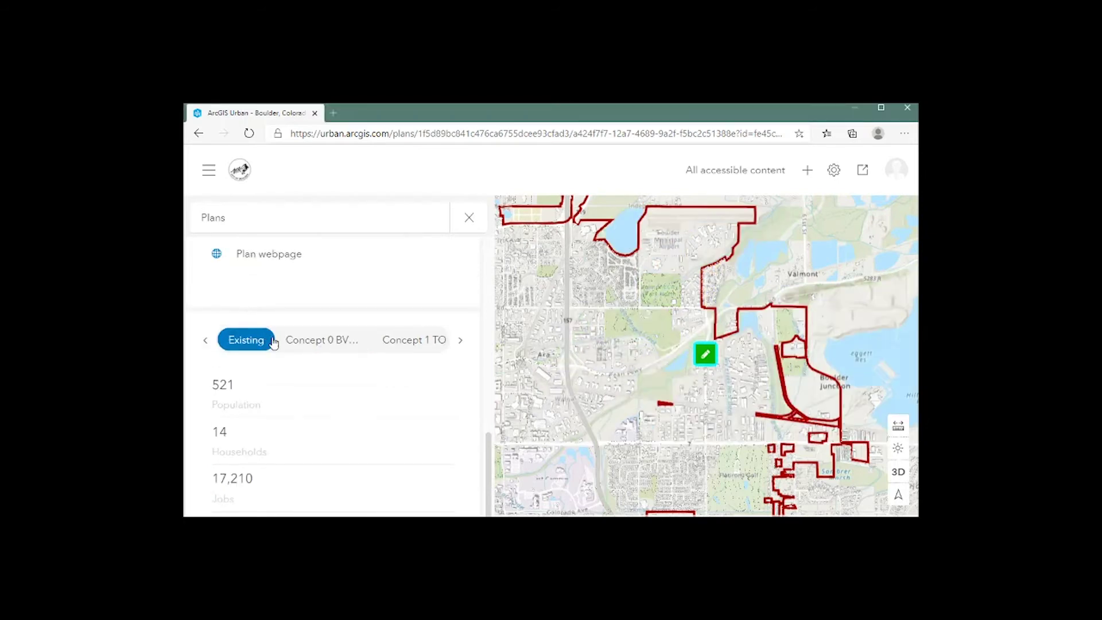
click(320, 343)
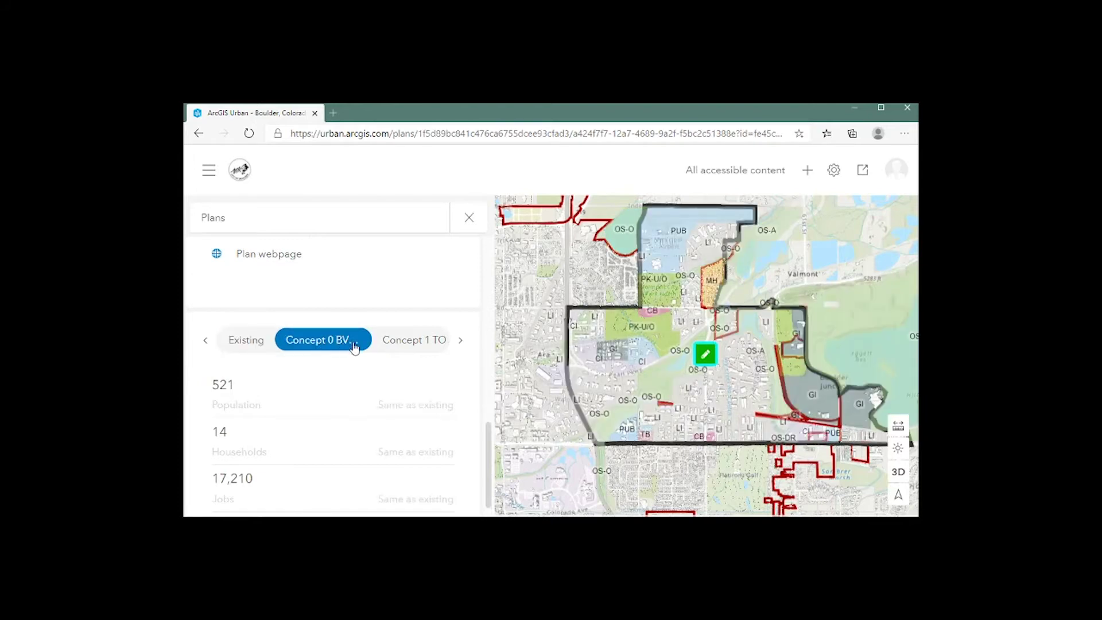
click(453, 347)
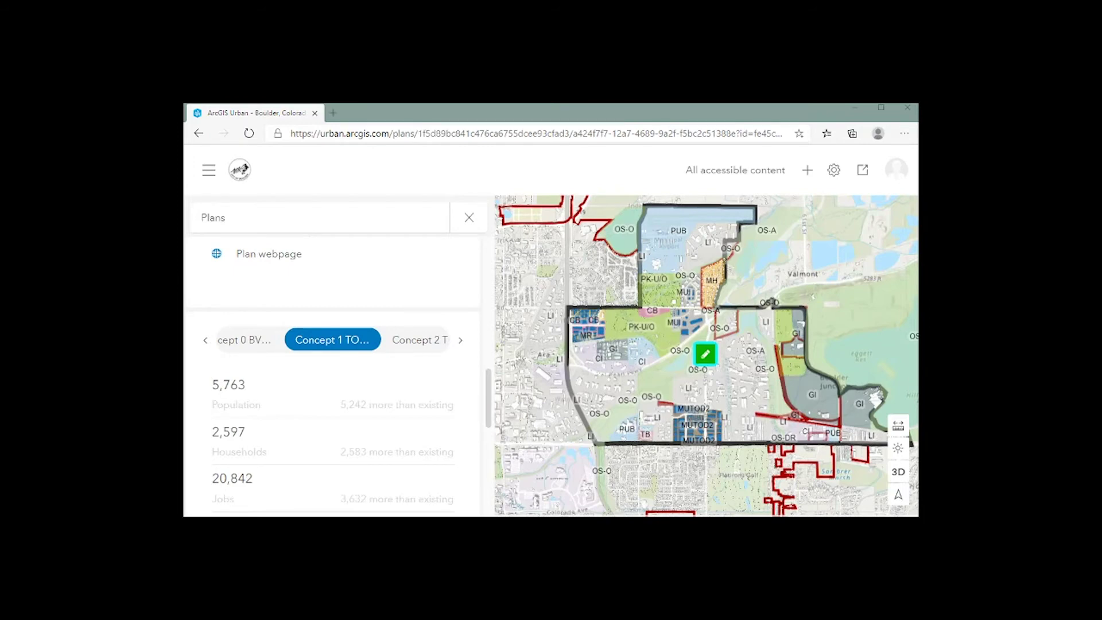
click(420, 340)
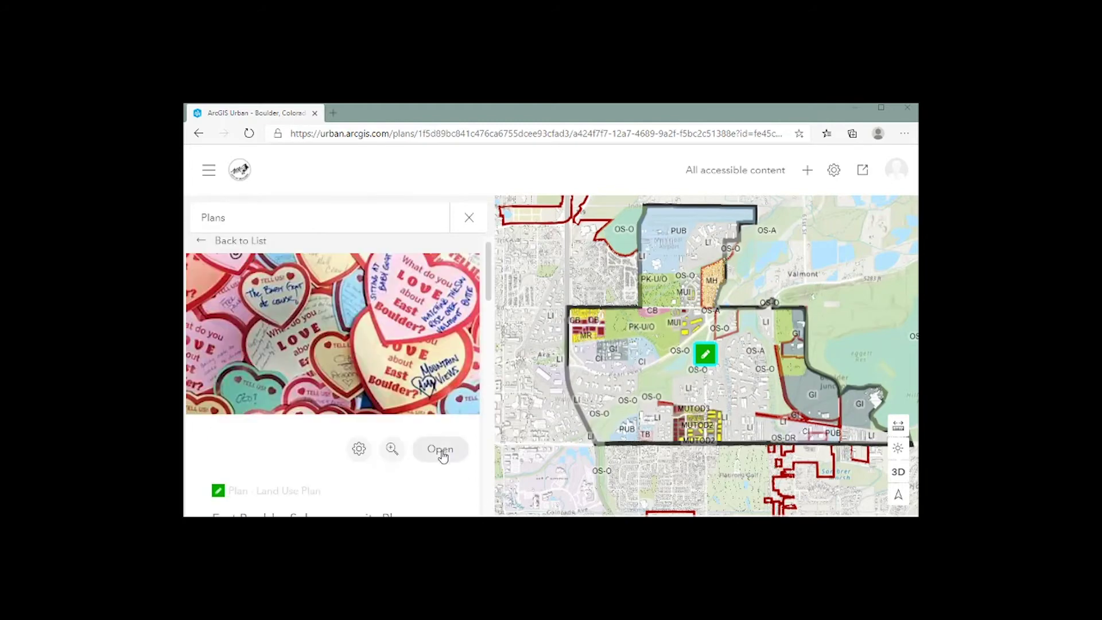
Open the plan editor and show the scenario's Development land use acreage
click(440, 452)
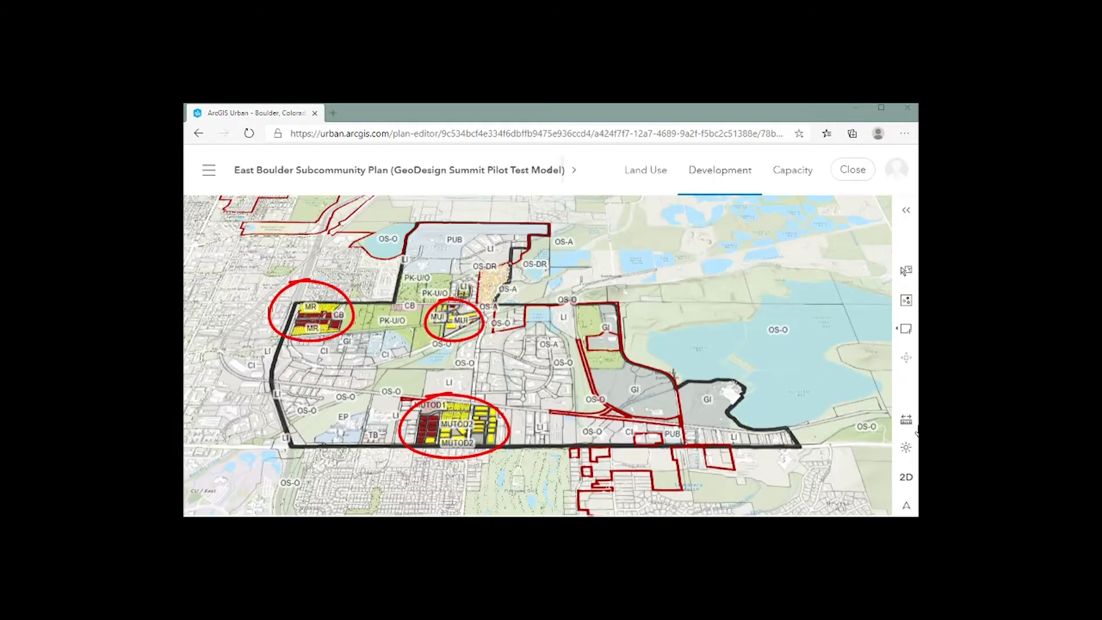
click(909, 213)
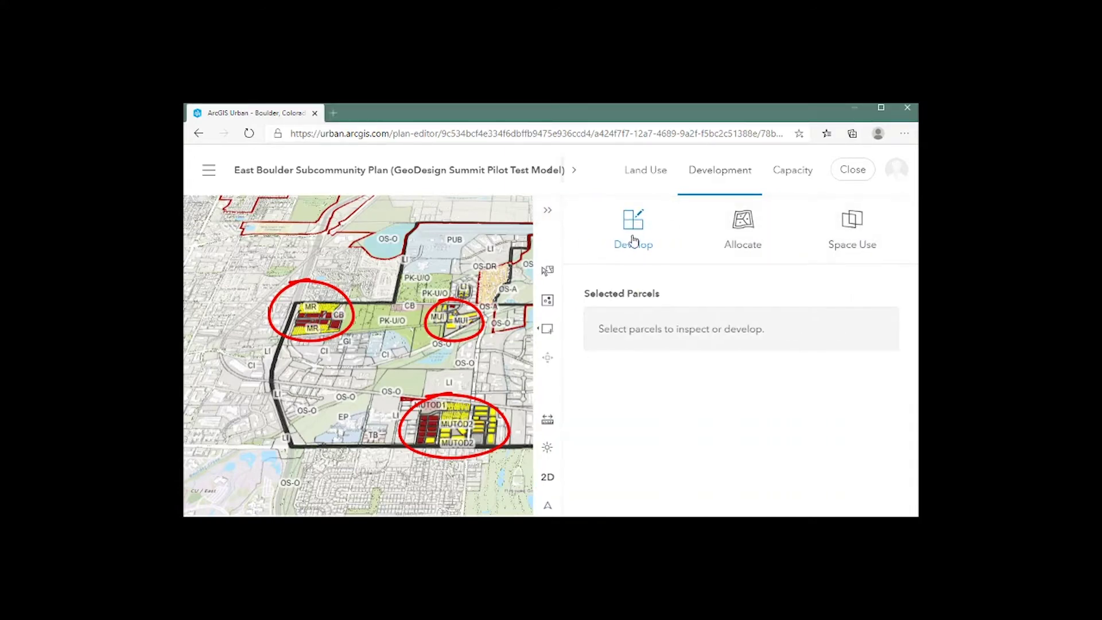
click(646, 181)
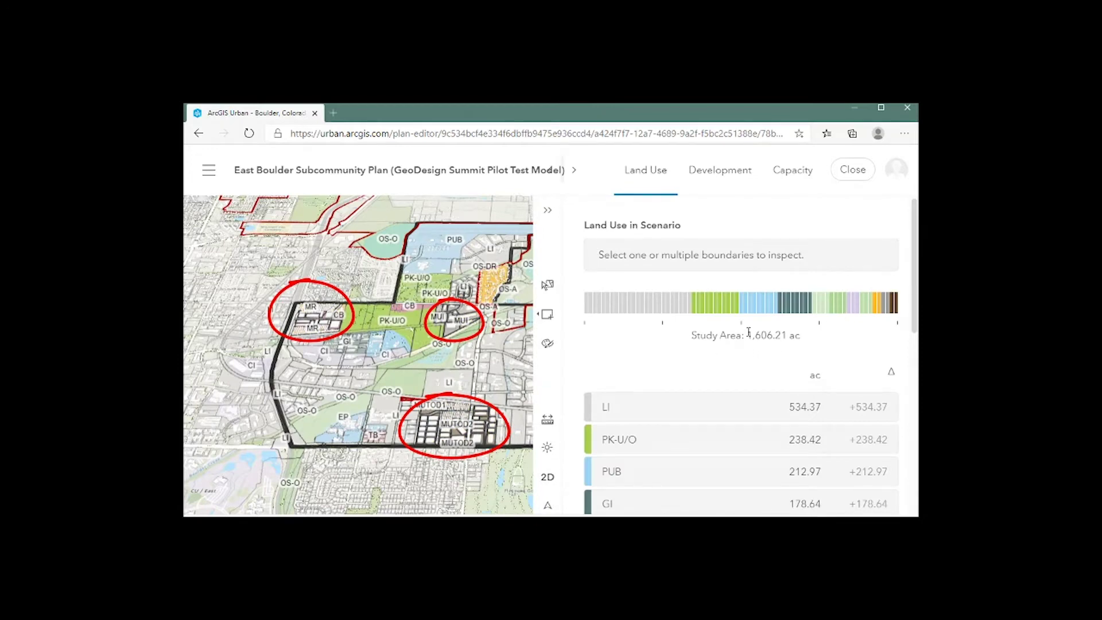
Scroll through the scenario's space uses and expand RES_MFAFF2 to view its parameters
scroll(756, 369, down, 3)
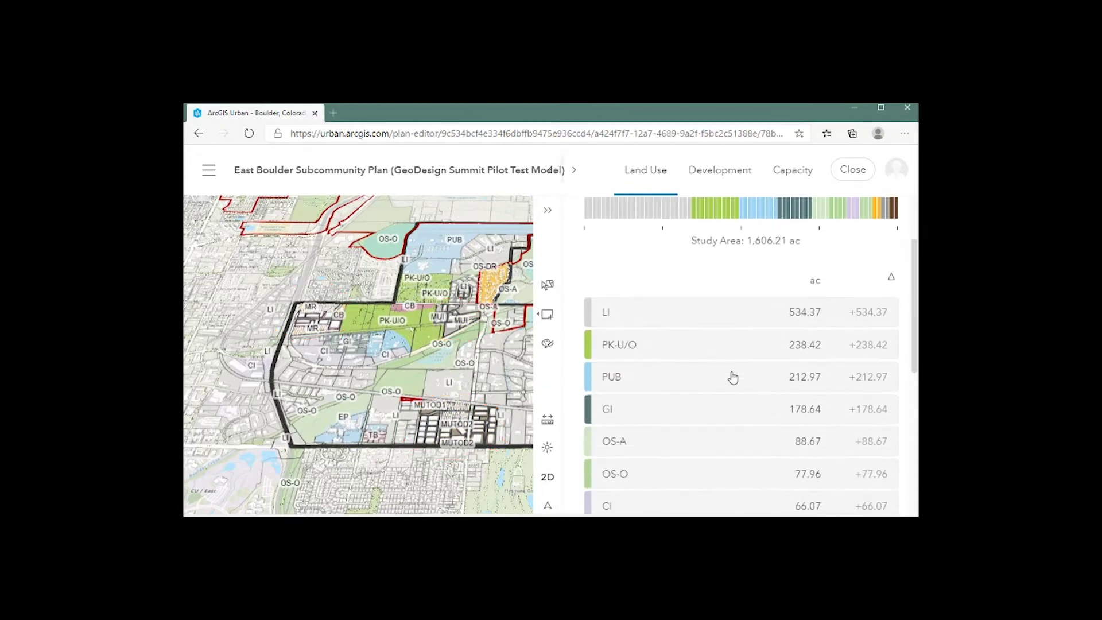
scroll(731, 381, down, 4)
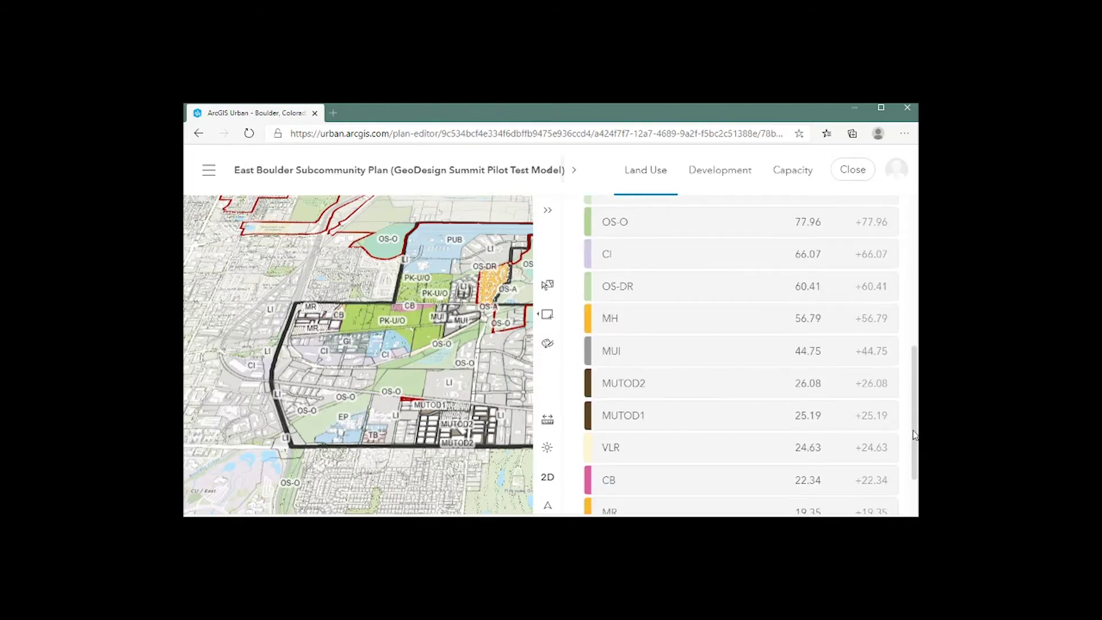
scroll(727, 385, down, 2)
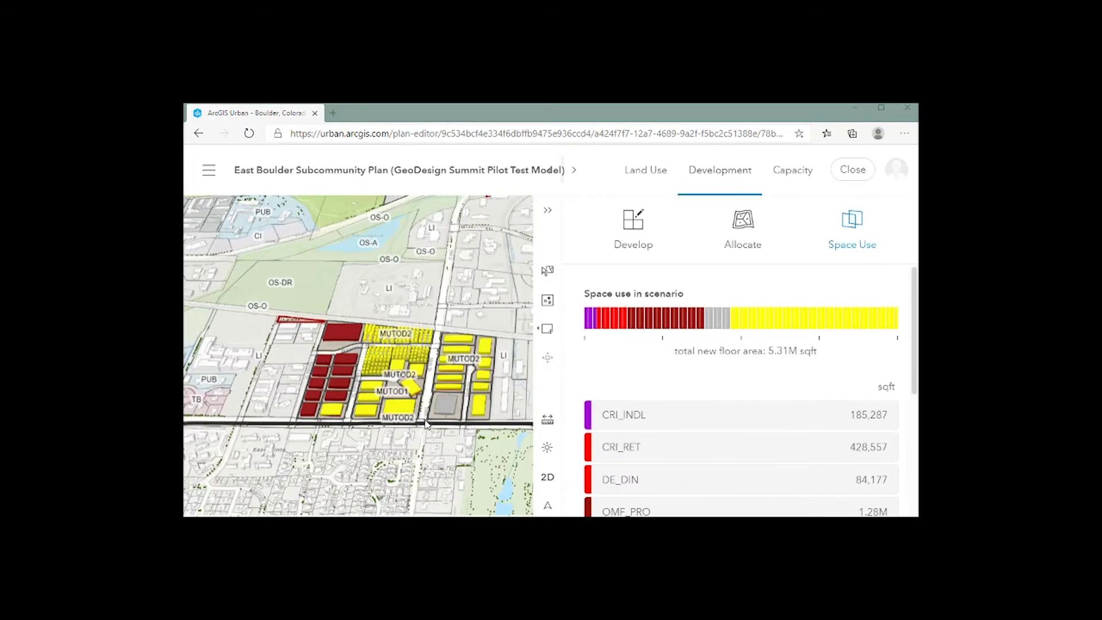
scroll(694, 445, down, 1)
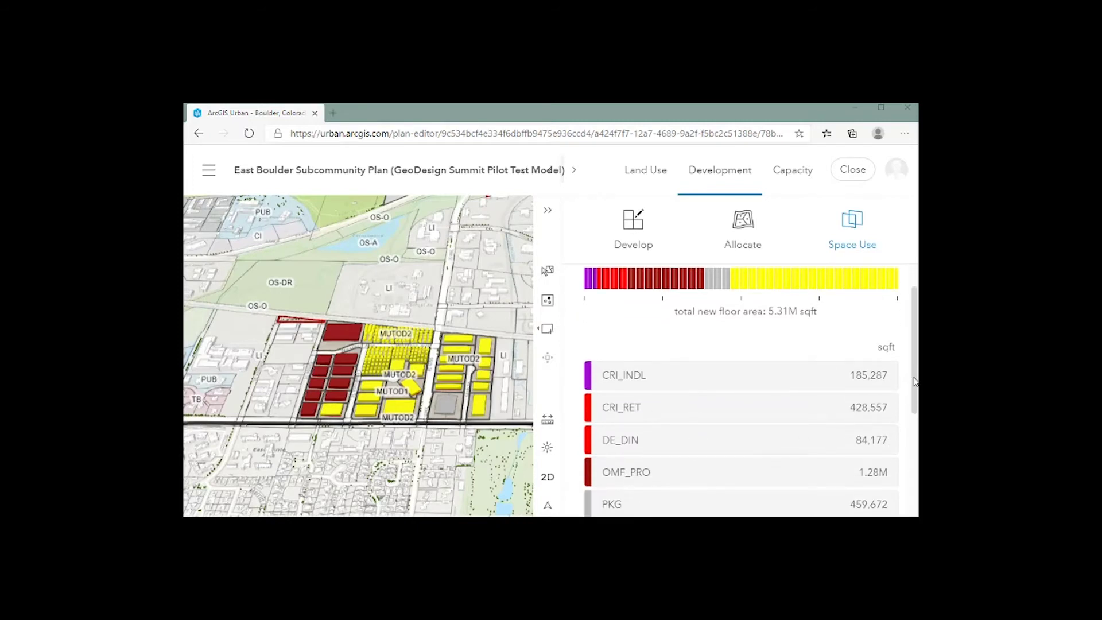
scroll(915, 382, down, 4)
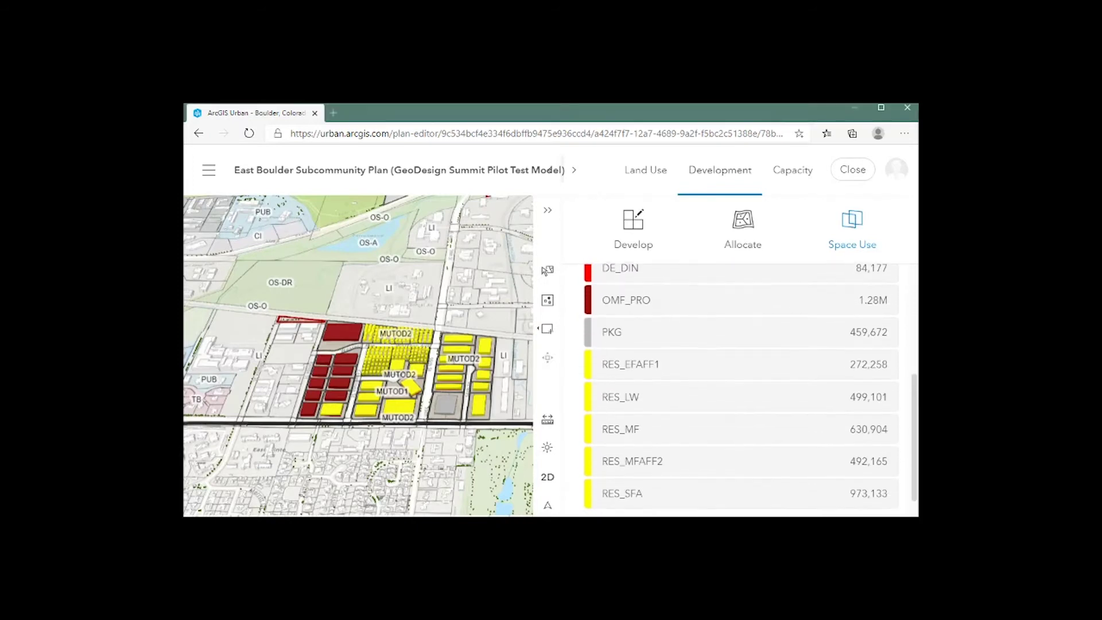
click(665, 456)
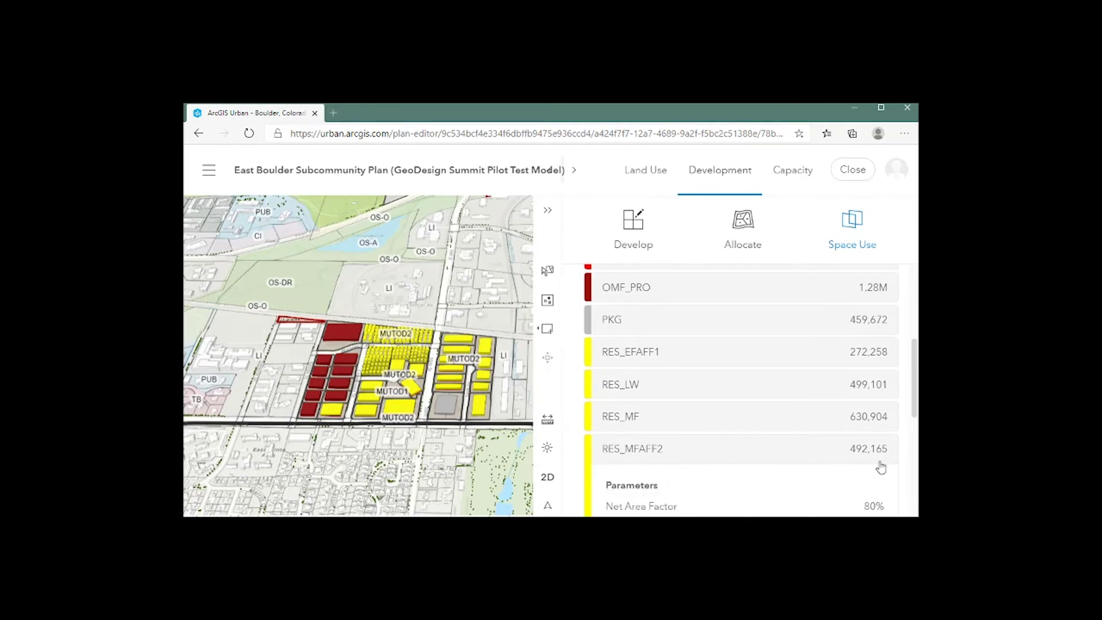
drag(916, 396, 915, 459)
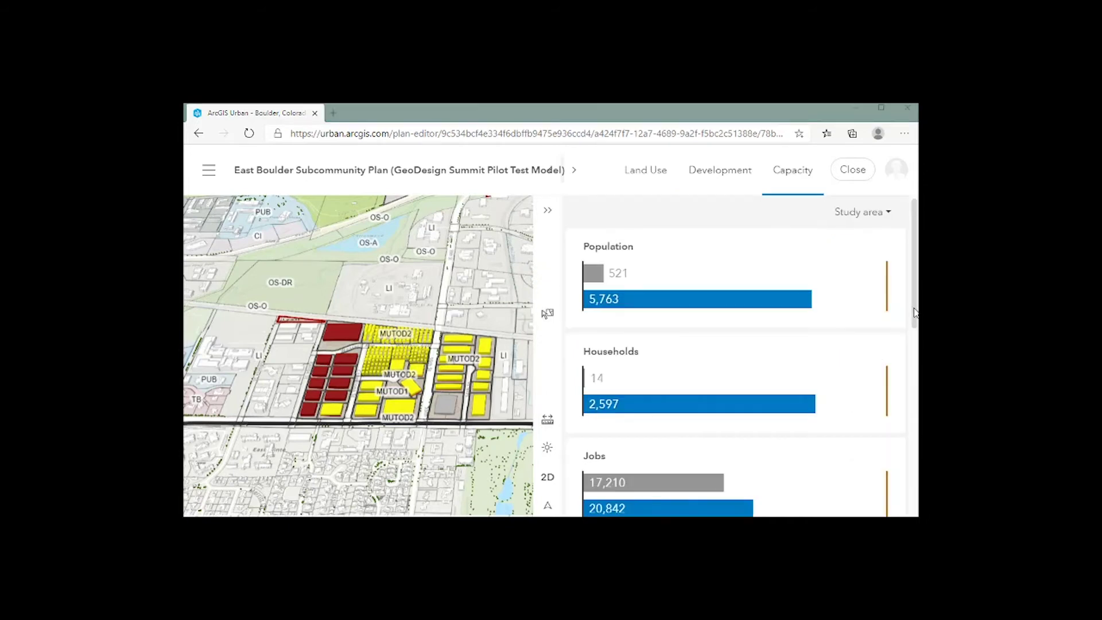
drag(915, 313, 917, 506)
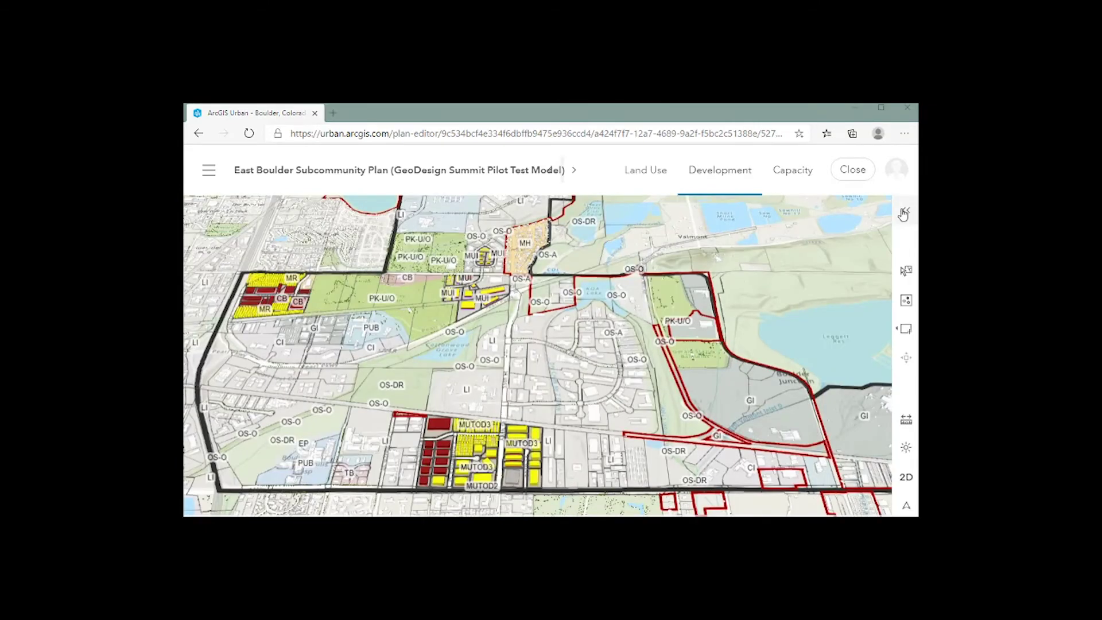
Review the land use acreage chart, then return to the 6.09M sqft Space Use breakdown
click(904, 212)
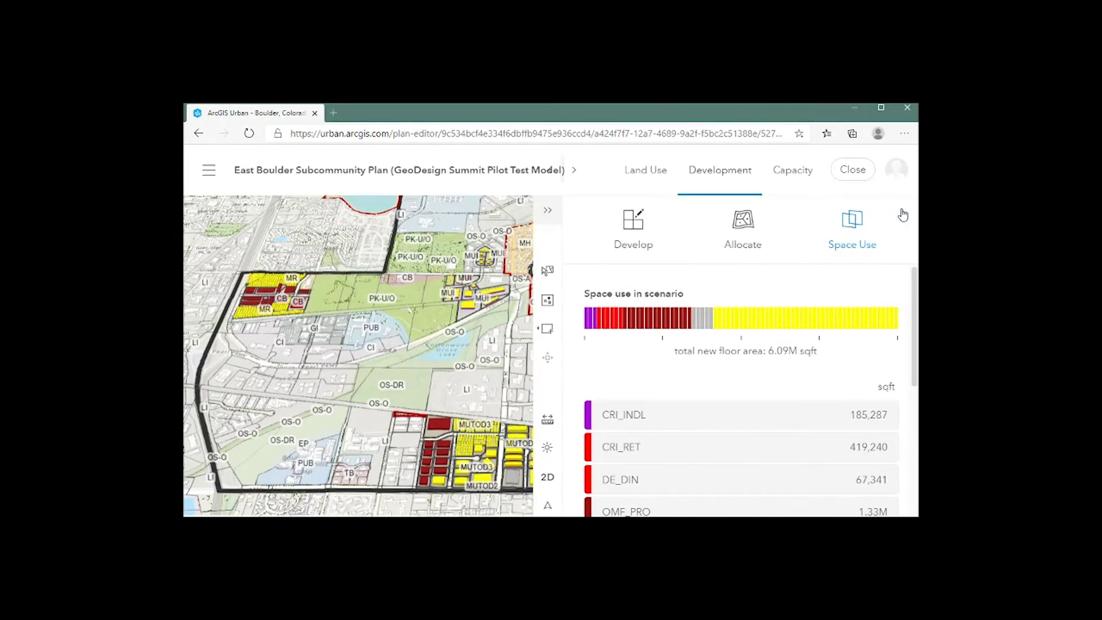
click(651, 170)
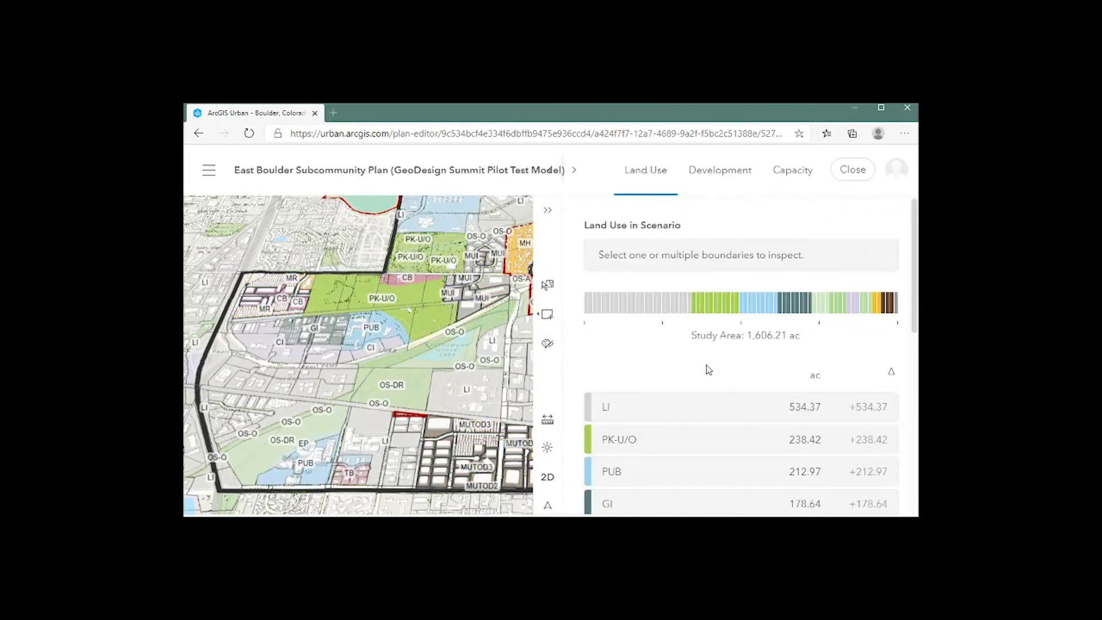
scroll(704, 370, down, 1)
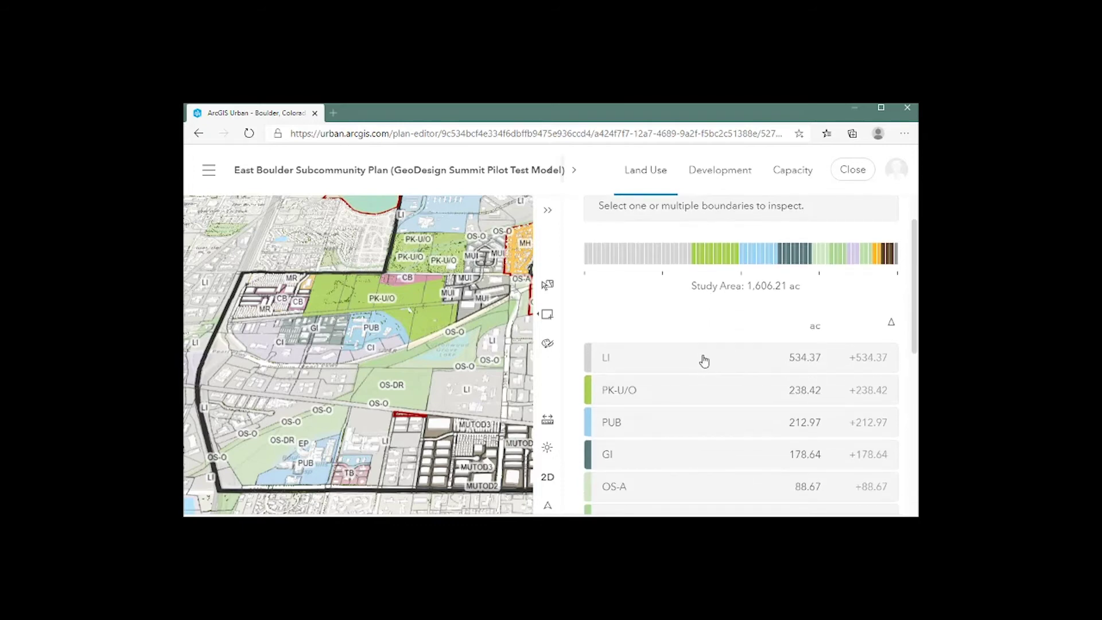
scroll(705, 360, down, 1)
mouse_move(725, 207)
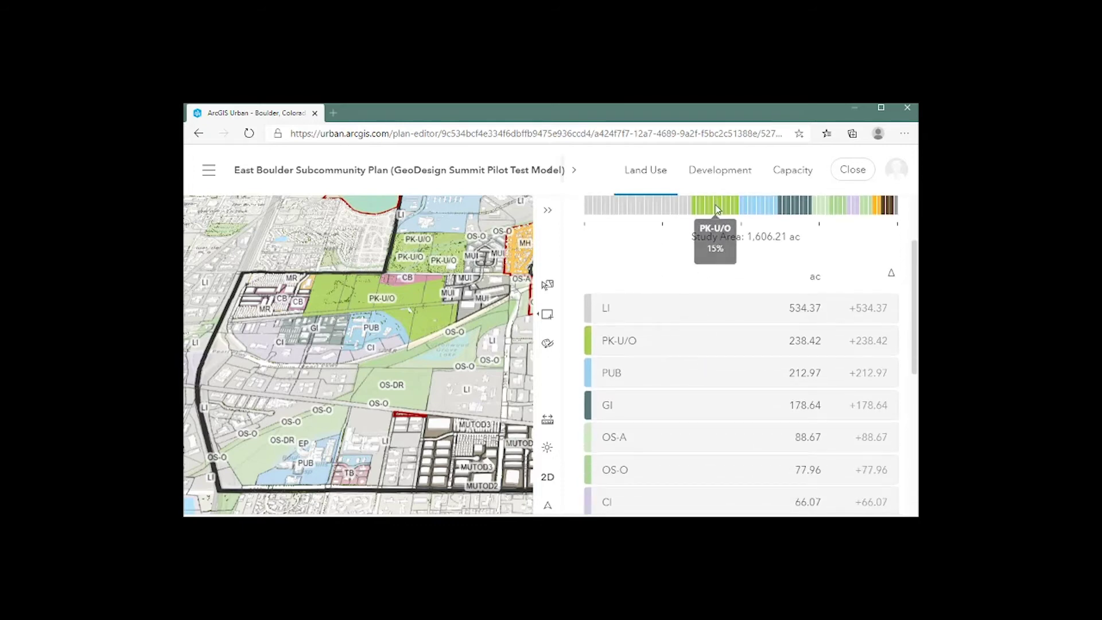
mouse_move(771, 206)
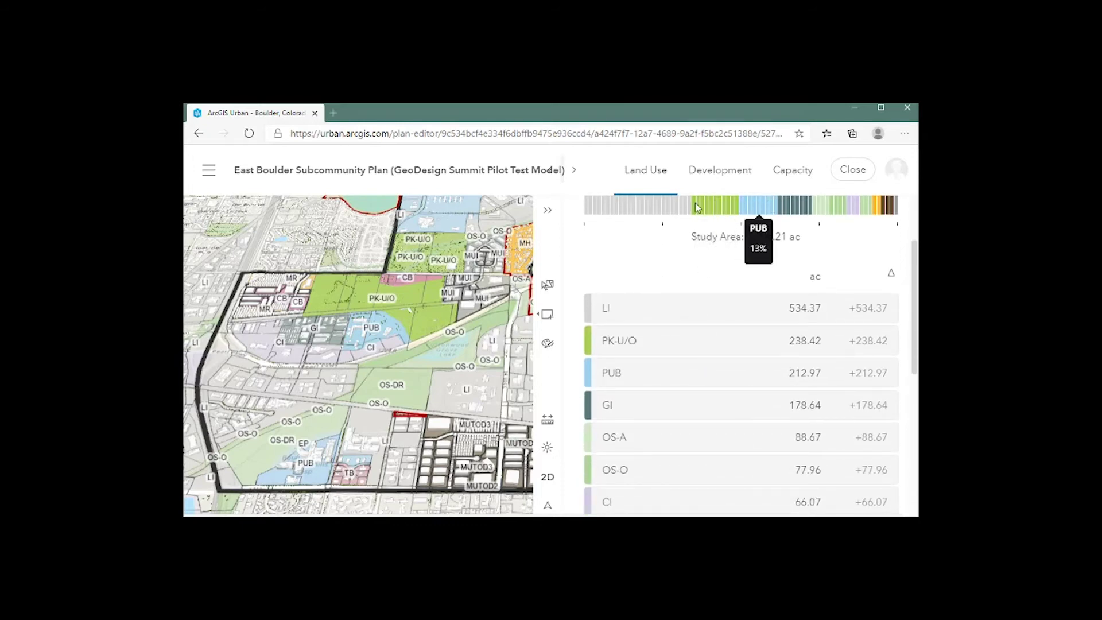
mouse_move(670, 206)
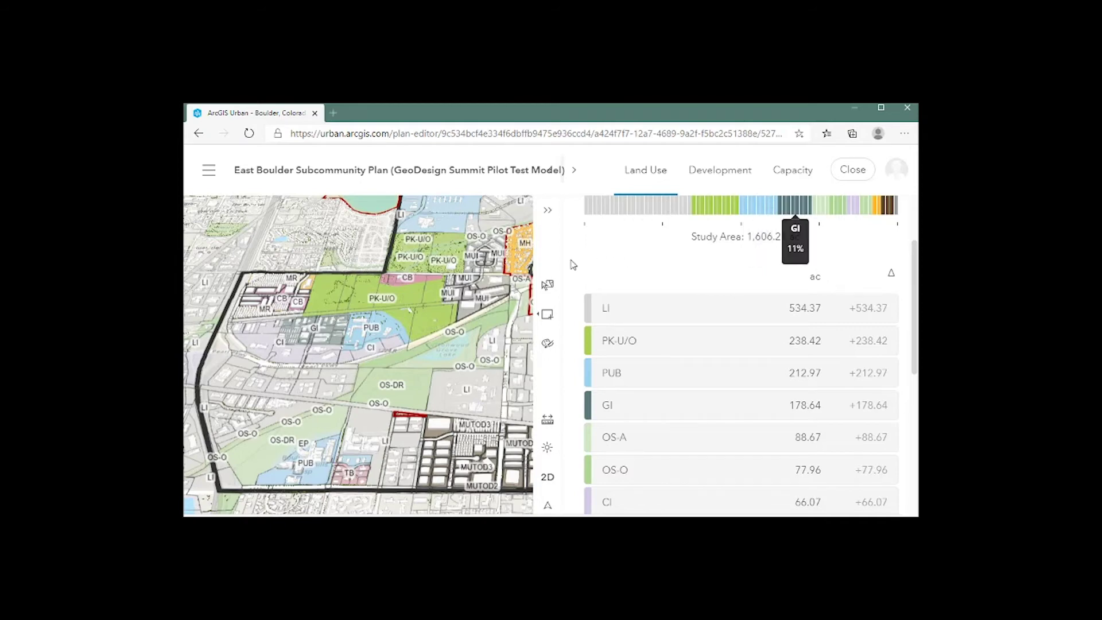
scroll(570, 264, down, 10)
click(720, 170)
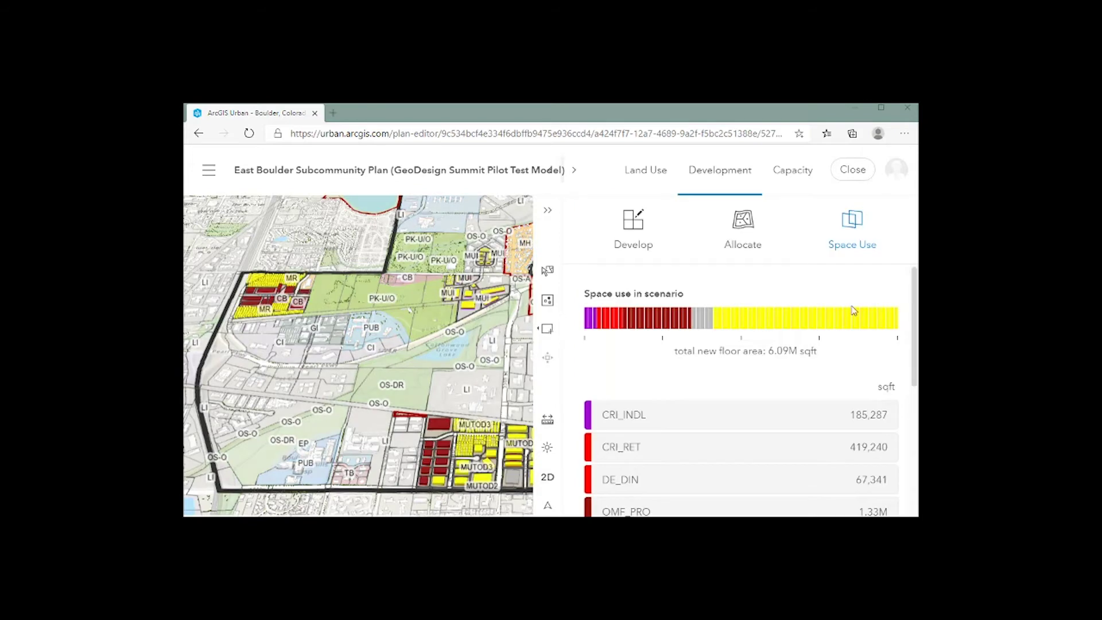
Expand RES_MFAFF1 in Space Use to inspect its parameters
mouse_move(832, 322)
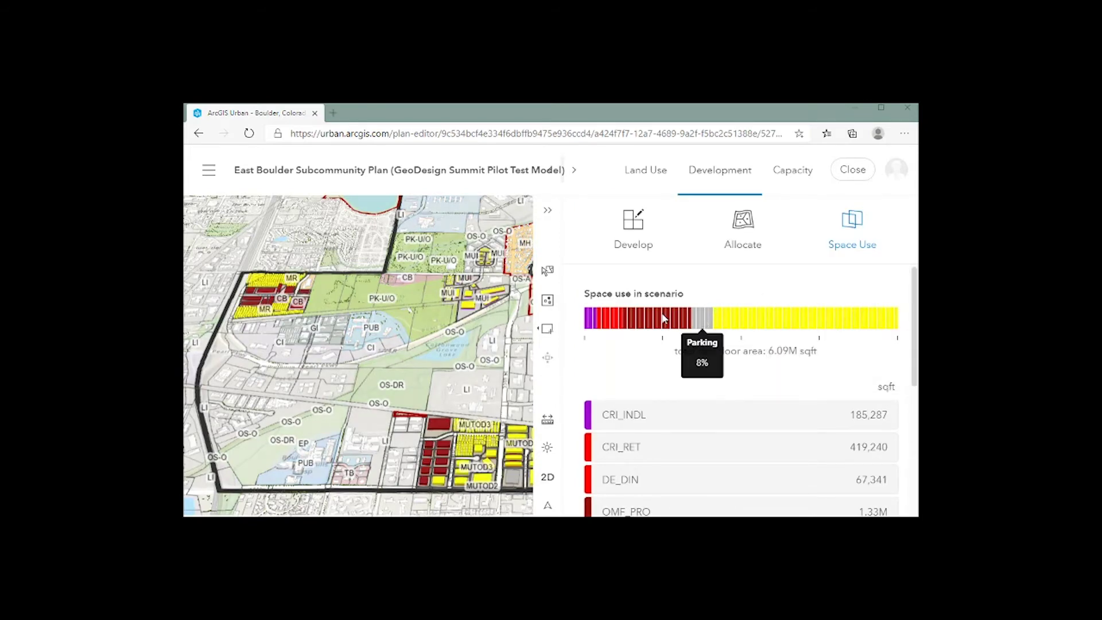
mouse_move(664, 319)
mouse_move(614, 322)
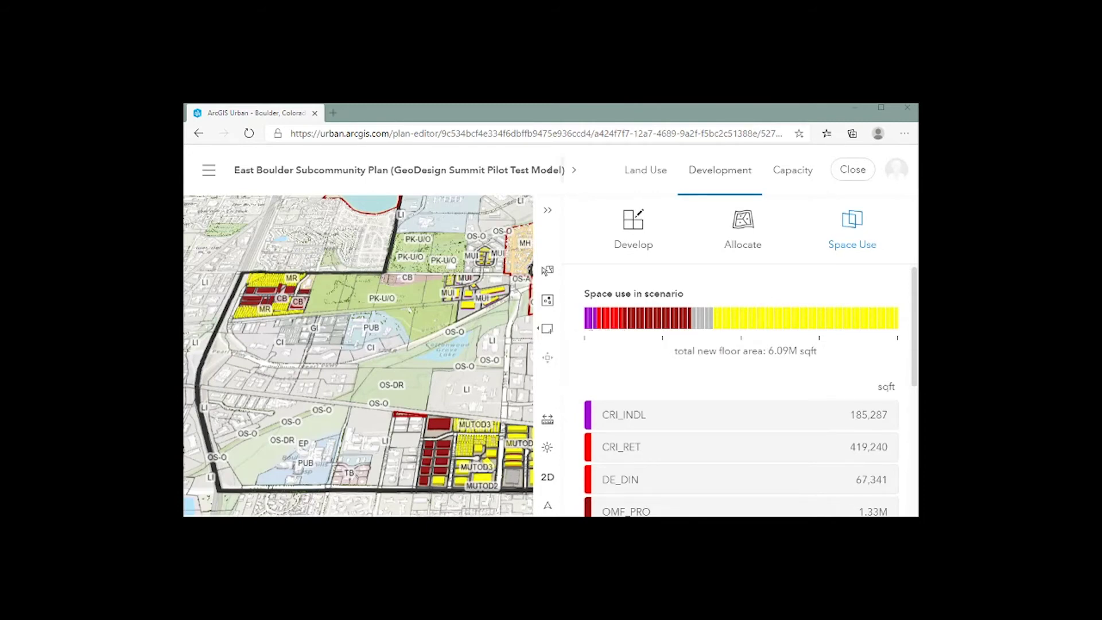
drag(916, 373, 914, 512)
click(653, 391)
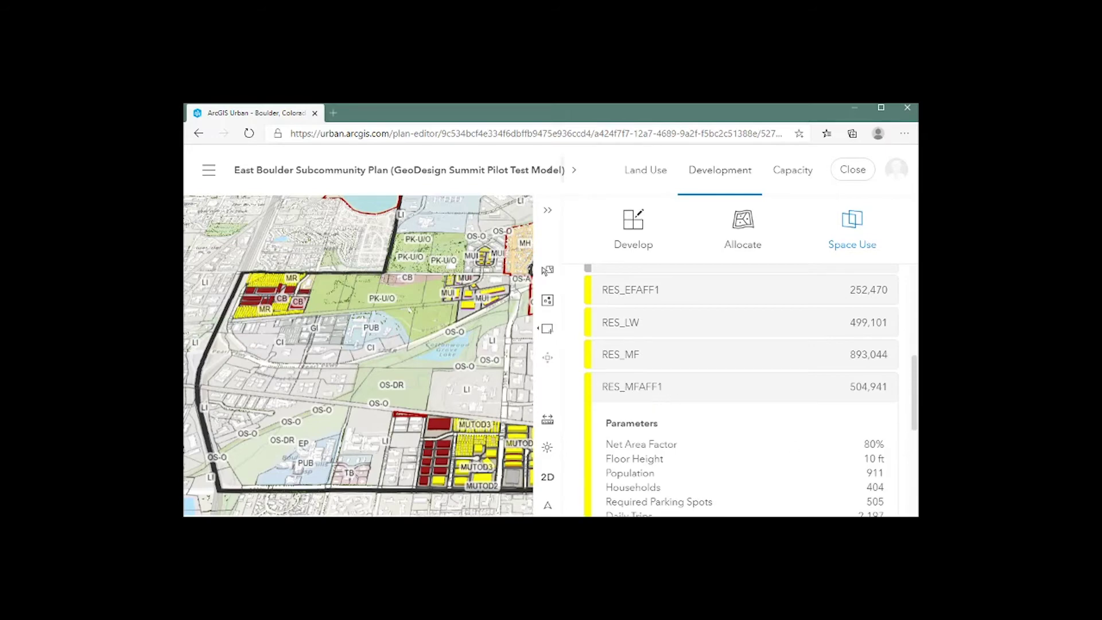
Collapse RES_MFAFF1 and expand the RES_MFAFF2 parameter details
drag(915, 404, 916, 453)
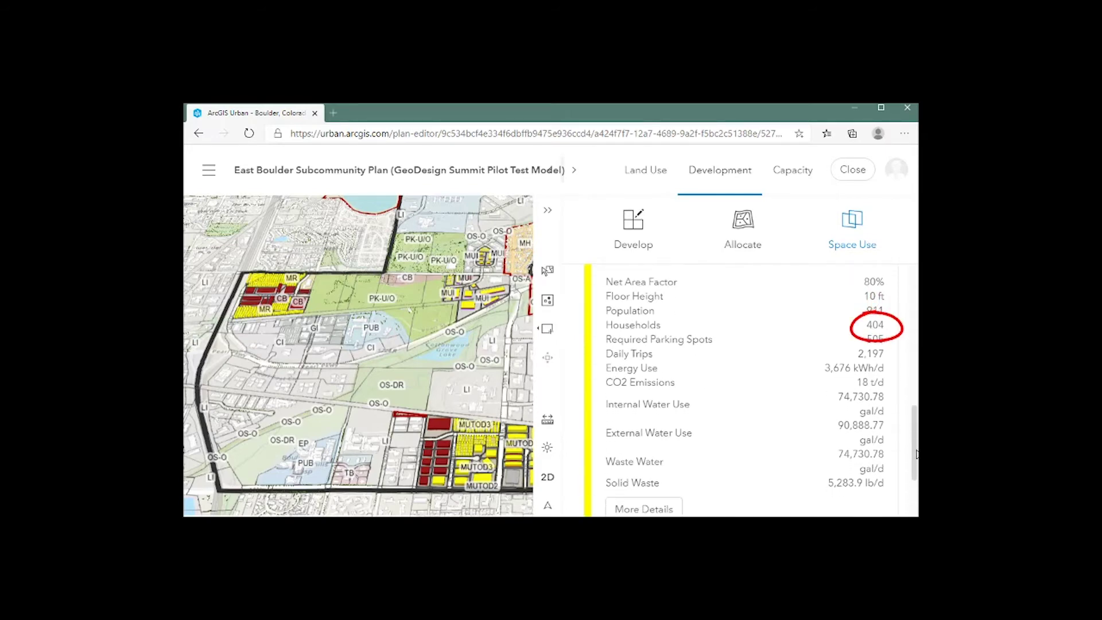
scroll(917, 454, up, 2)
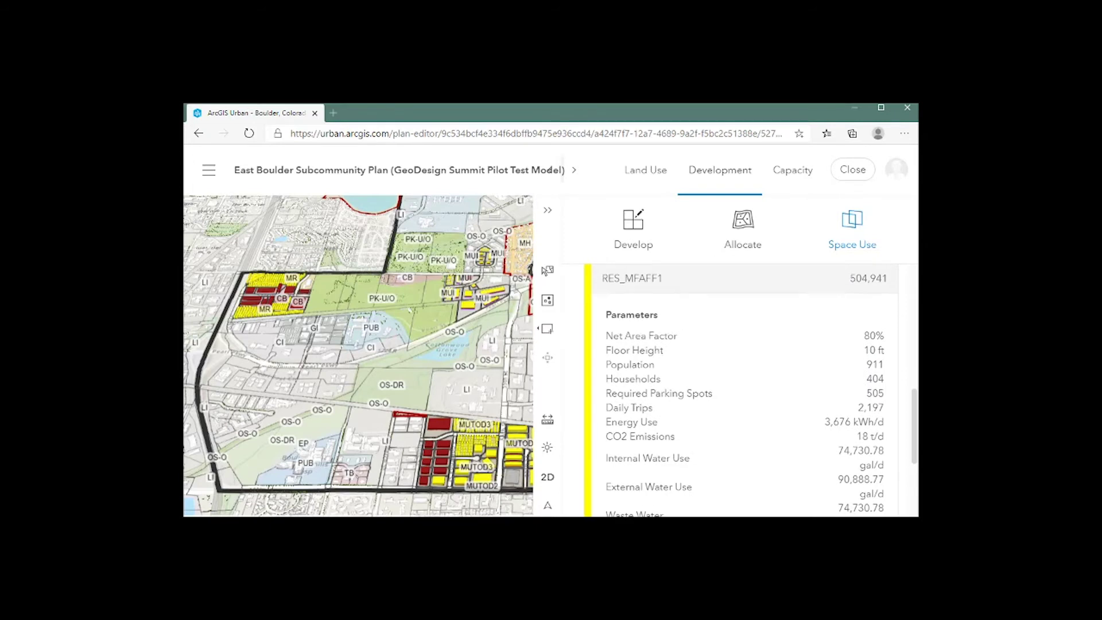
click(622, 299)
click(640, 425)
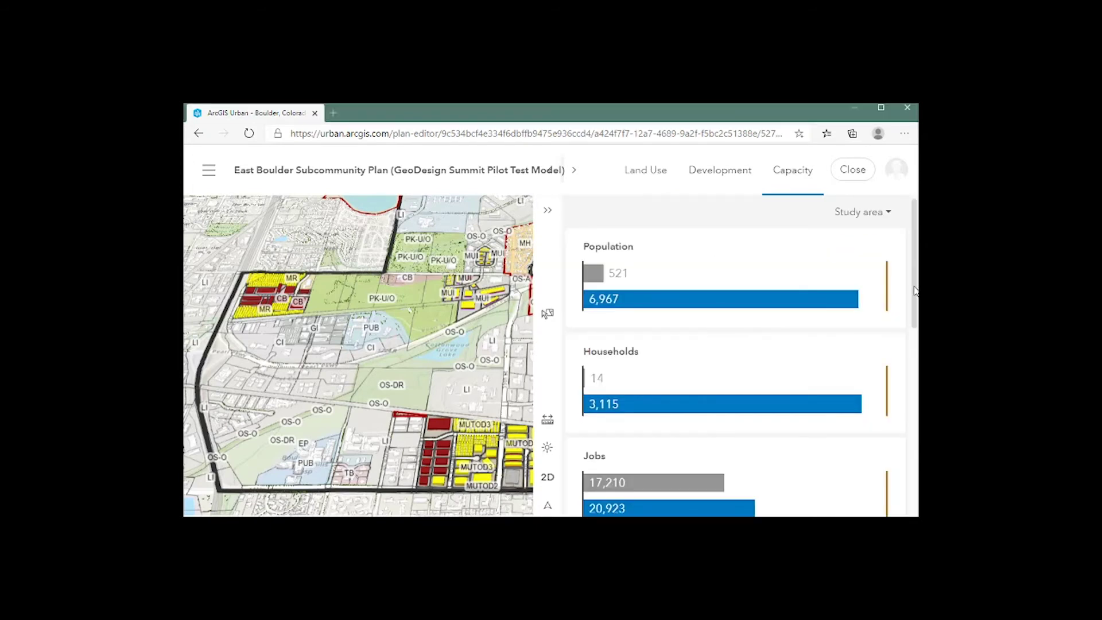
drag(916, 291, 915, 303)
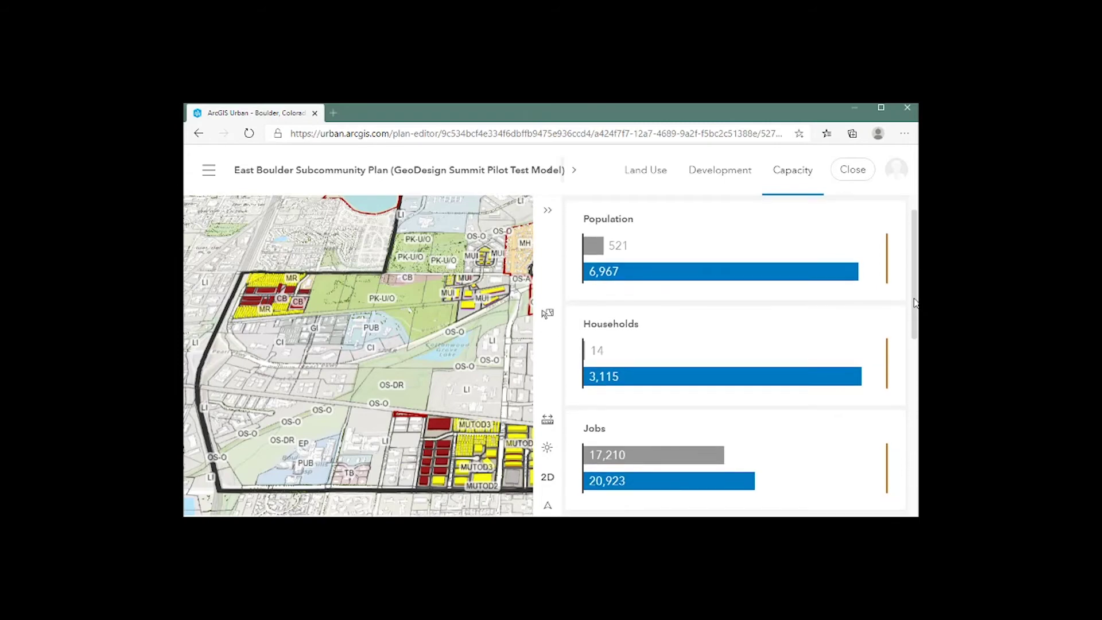
scroll(915, 303, down, 2)
scroll(915, 303, down, 1)
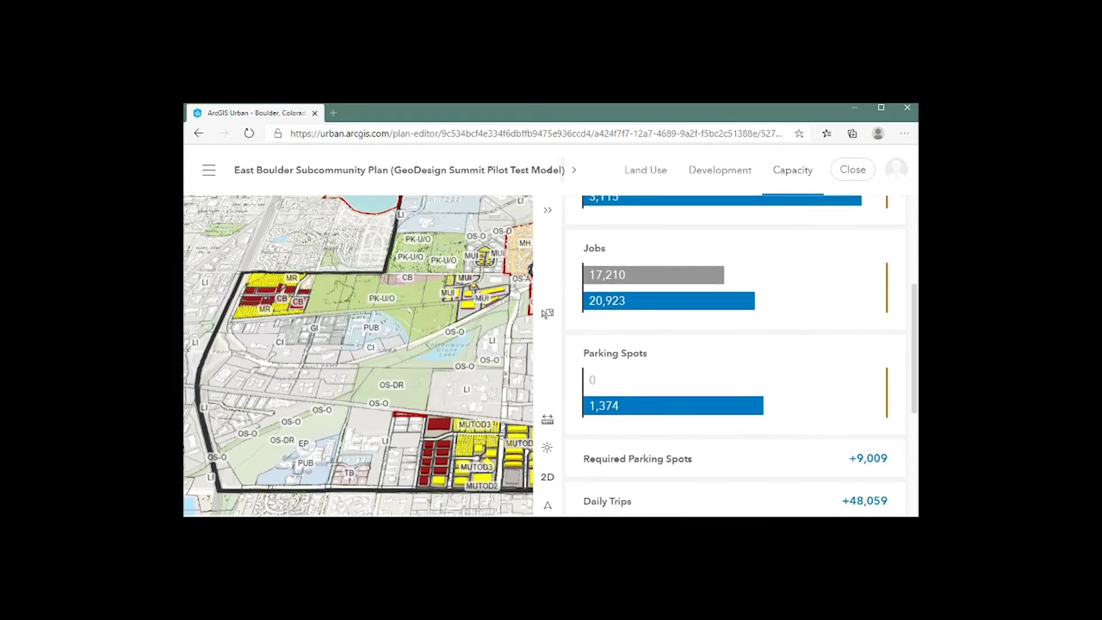
scroll(735, 356, down, 3)
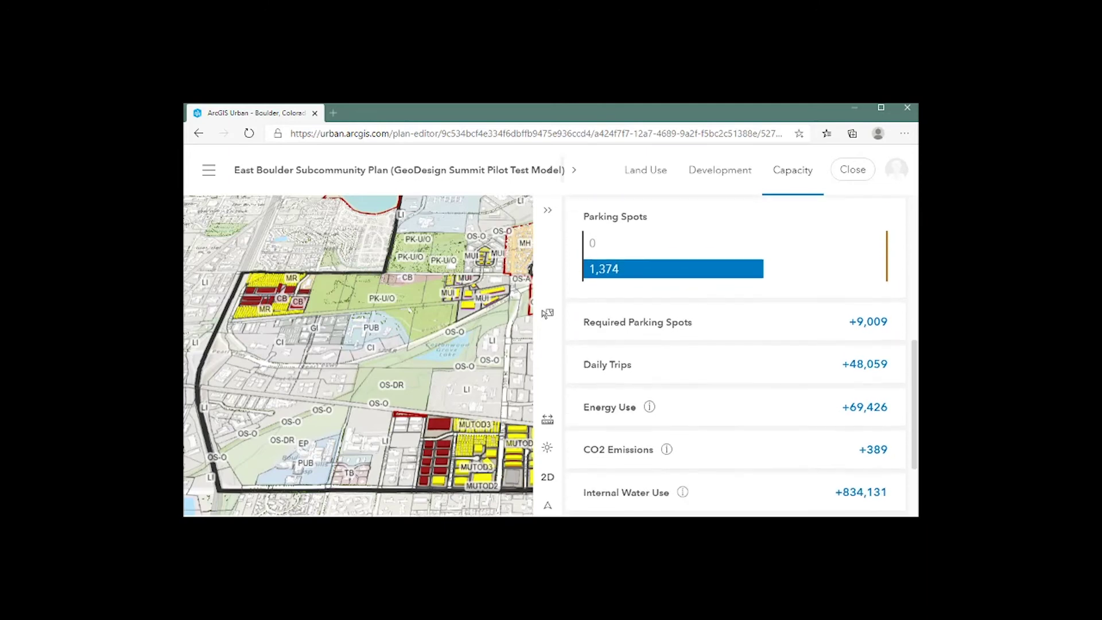
scroll(735, 356, down, 3)
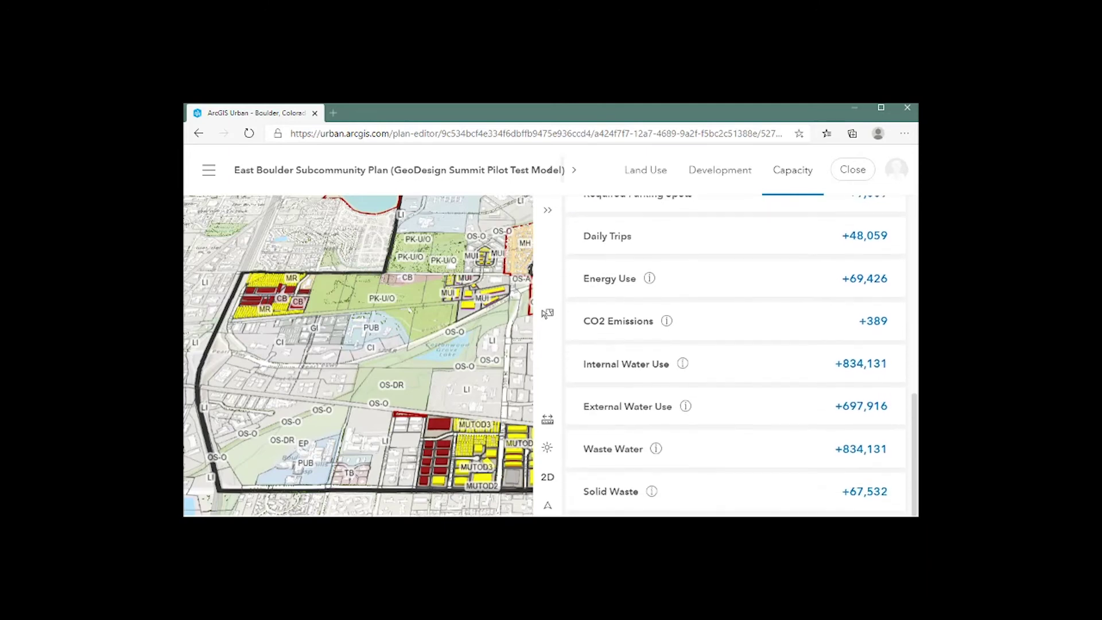